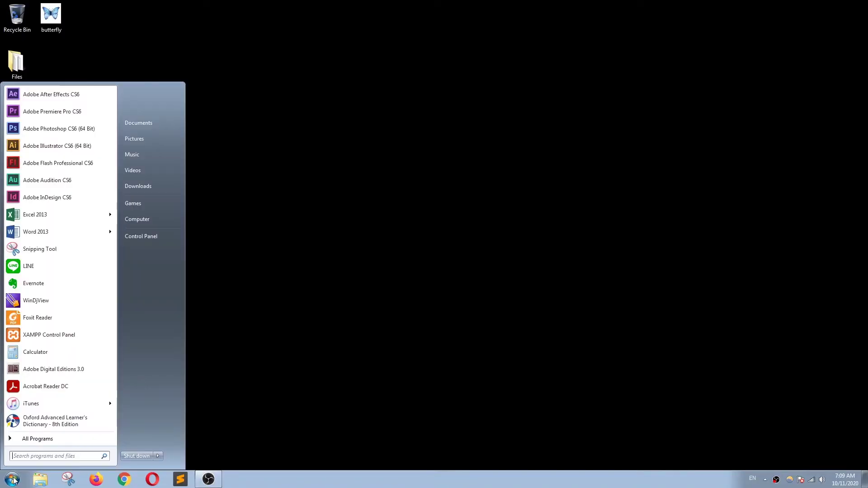
Launch Photoshop CS6 and open the butterfly image from the Desktop.
{"action": "left_click", "coordinate": [53, 129]}
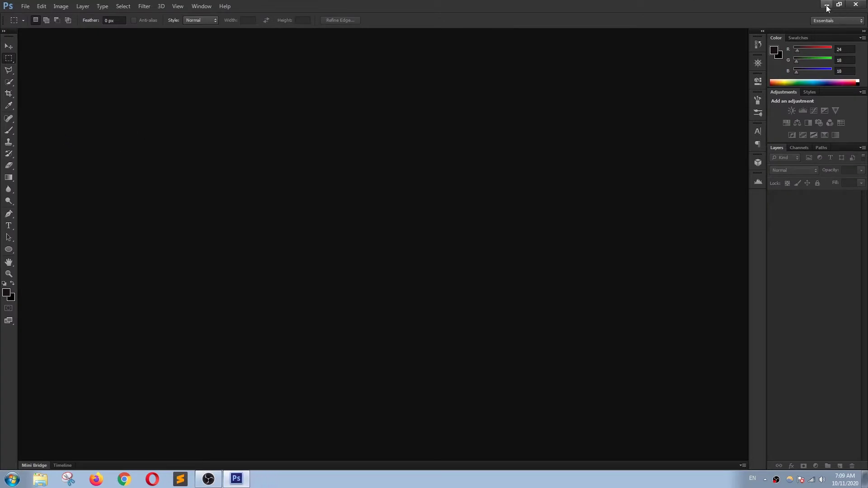
{"action": "left_click", "coordinate": [25, 7]}
{"action": "left_click", "coordinate": [34, 26]}
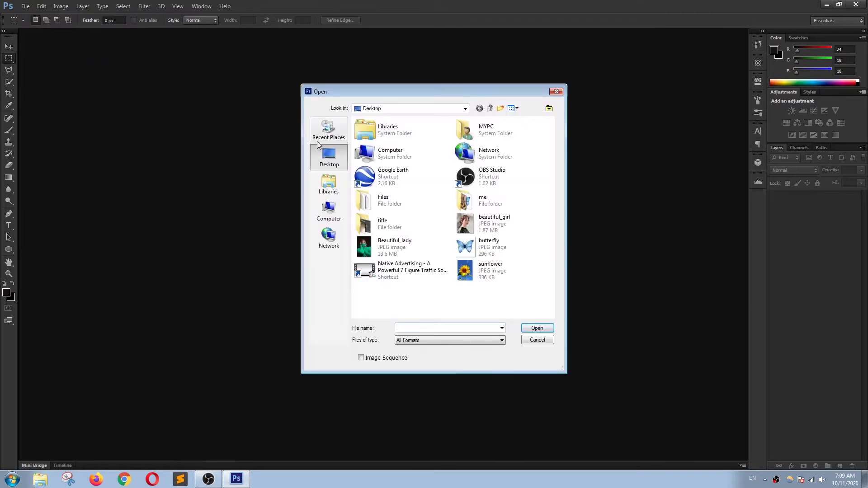
{"action": "double_click", "coordinate": [490, 251]}
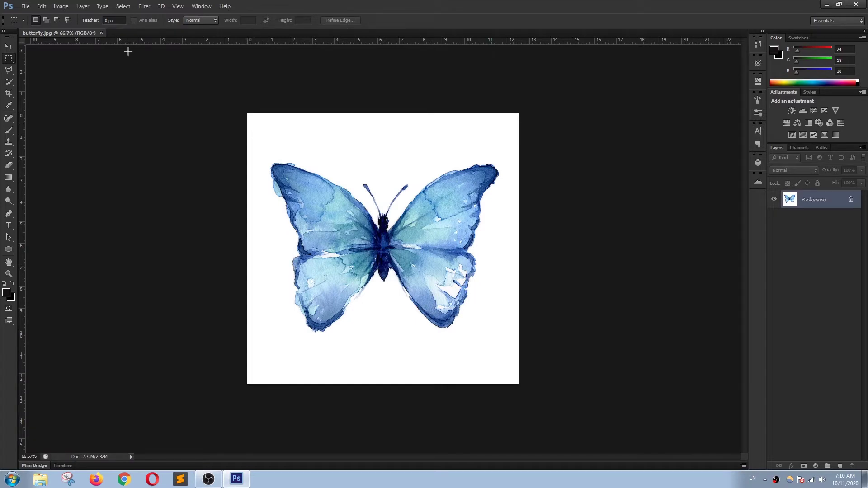
Open the Image Size dialog showing 900×900 px at 72 ppi, and nudge it upward.
{"action": "left_click", "coordinate": [62, 9]}
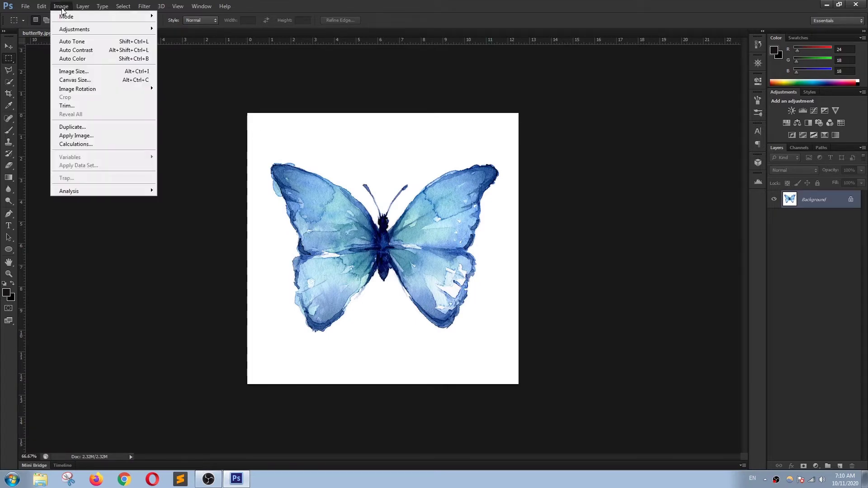
{"action": "left_click", "coordinate": [81, 73]}
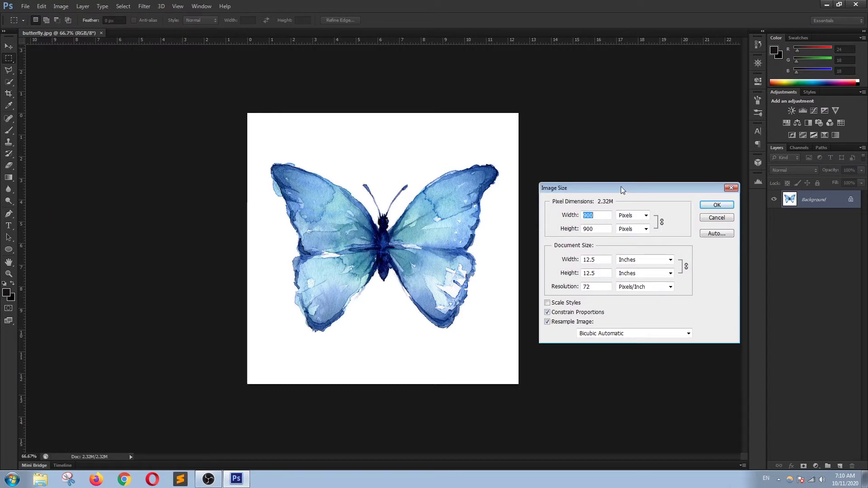
{"action": "left_click_drag", "start_coordinate": [621, 187], "coordinate": [620, 161]}
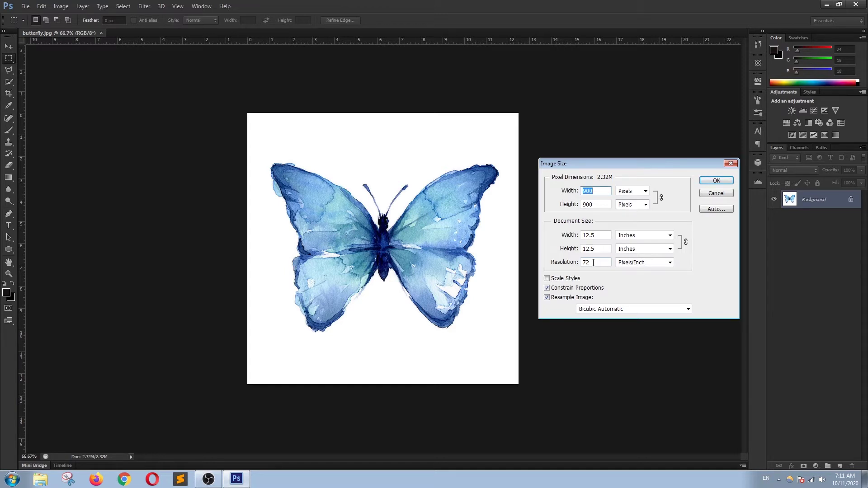
Set Resolution to 300 pixels/inch, resampling the image to 3750×3750 pixels.
{"action": "left_click_drag", "start_coordinate": [593, 262], "coordinate": [576, 263]}
{"action": "type", "text": "300"}
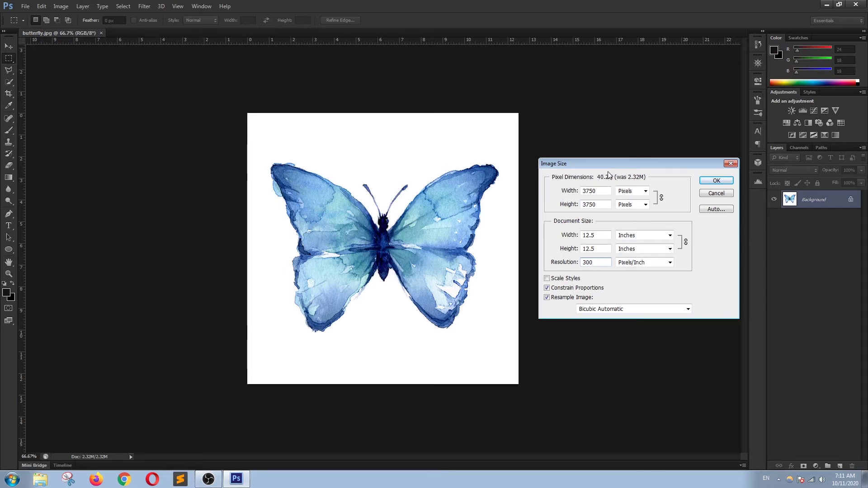
{"action": "left_click", "coordinate": [717, 181]}
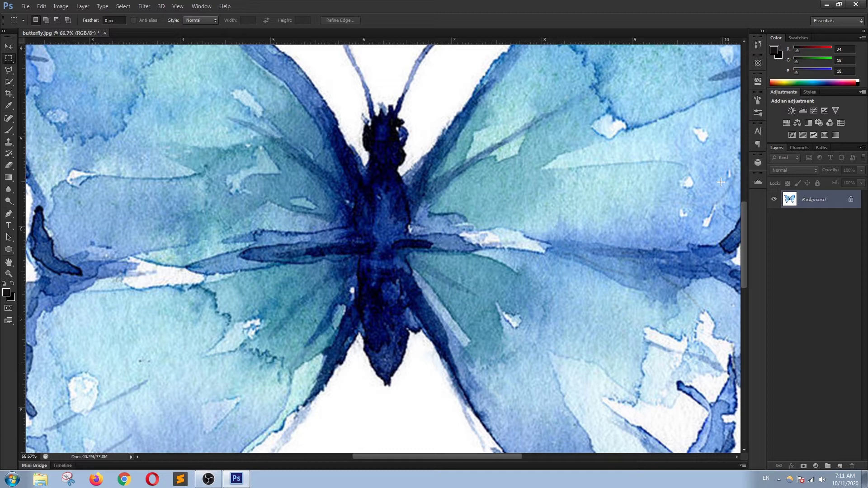
{"action": "key", "text": "ctrl+minus"}
{"action": "key", "text": "ctrl+minus"}
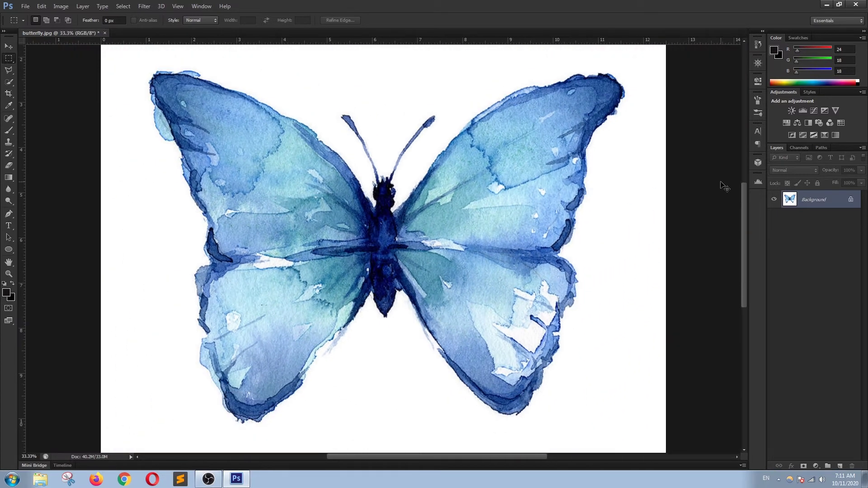
{"action": "left_click_drag", "start_coordinate": [244, 120], "coordinate": [309, 222]}
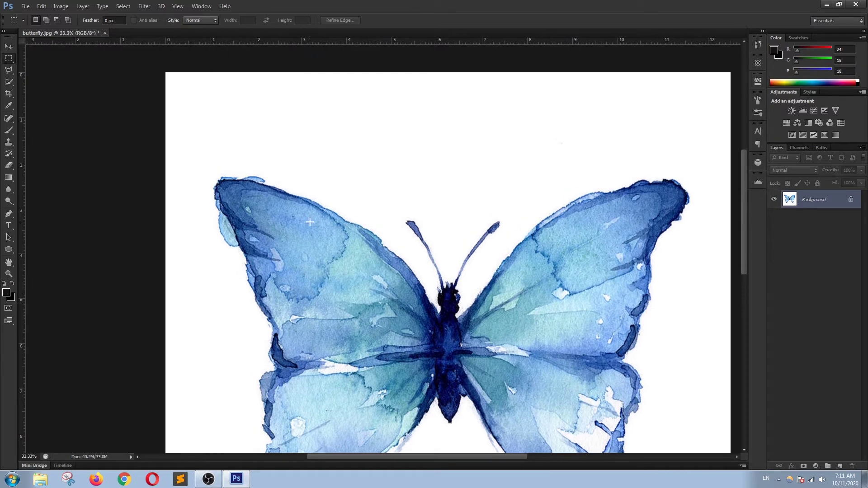
{"action": "scroll", "coordinate": [310, 222], "scroll_direction": "up", "scroll_amount": 1}
{"action": "scroll", "coordinate": [310, 223], "scroll_direction": "up", "scroll_amount": 2}
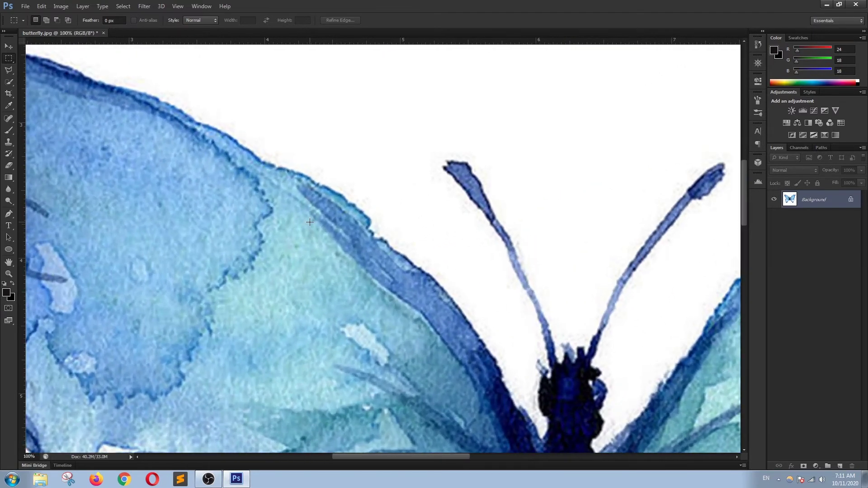
{"action": "left_click_drag", "start_coordinate": [104, 143], "coordinate": [217, 241]}
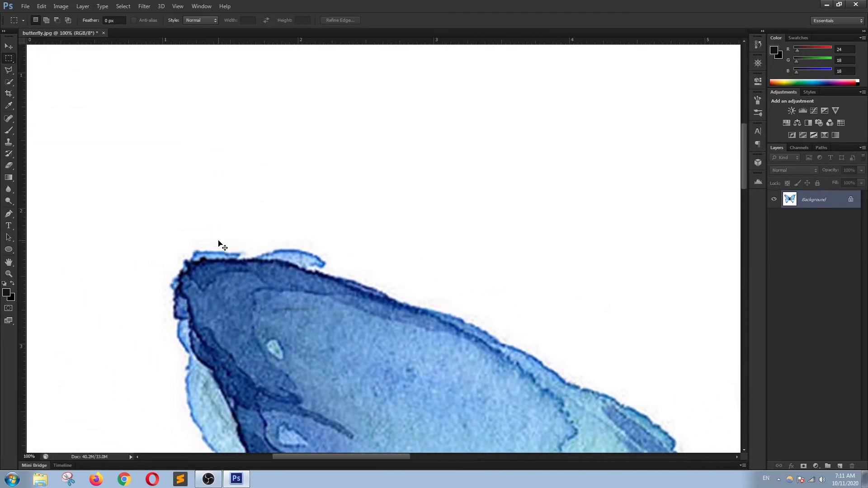
{"action": "scroll", "coordinate": [222, 246], "scroll_direction": "up", "scroll_amount": 1}
{"action": "scroll", "coordinate": [223, 246], "scroll_direction": "down", "scroll_amount": 1}
{"action": "scroll", "coordinate": [298, 210], "scroll_direction": "down", "scroll_amount": 1}
{"action": "scroll", "coordinate": [276, 290], "scroll_direction": "down", "scroll_amount": 1}
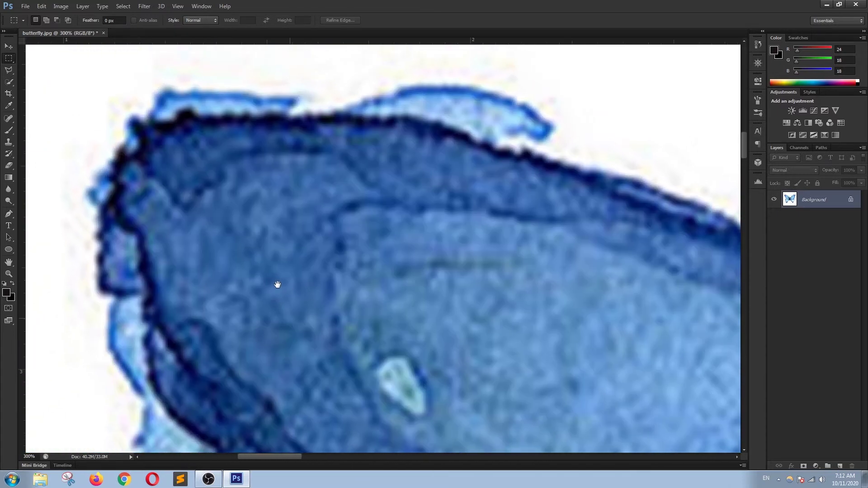
{"action": "left_click_drag", "start_coordinate": [277, 290], "coordinate": [242, 334]}
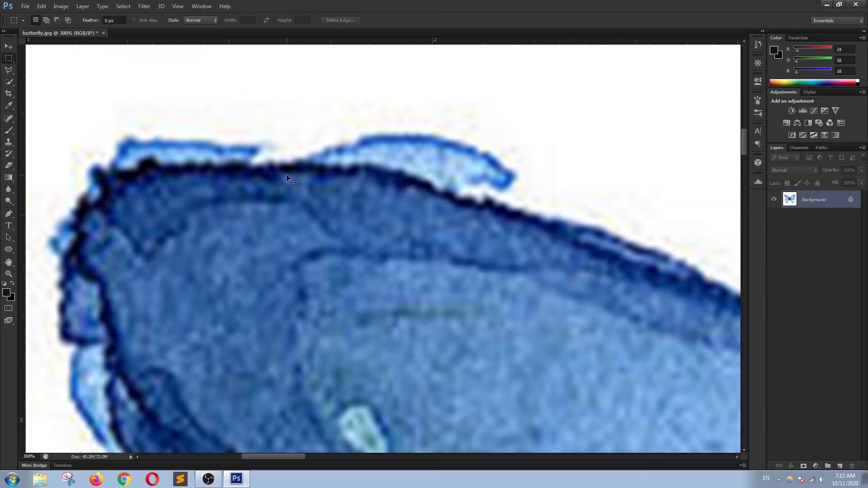
{"action": "scroll", "coordinate": [287, 178], "scroll_direction": "down", "scroll_amount": 5}
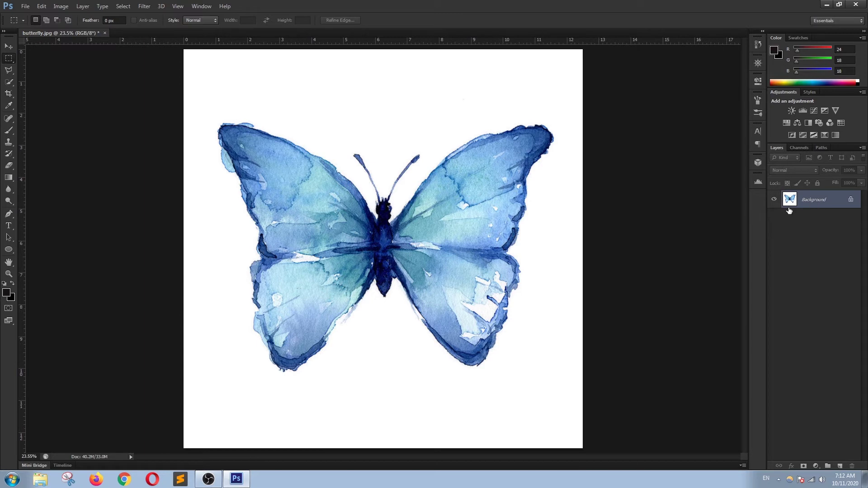
Convert the locked Background into Layer 0, then into a Smart Object.
{"action": "double_click", "coordinate": [813, 201]}
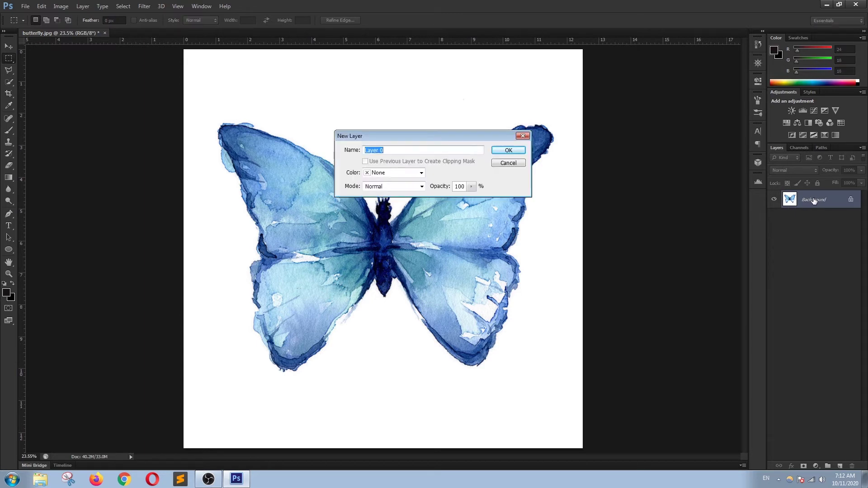
{"action": "left_click", "coordinate": [509, 151]}
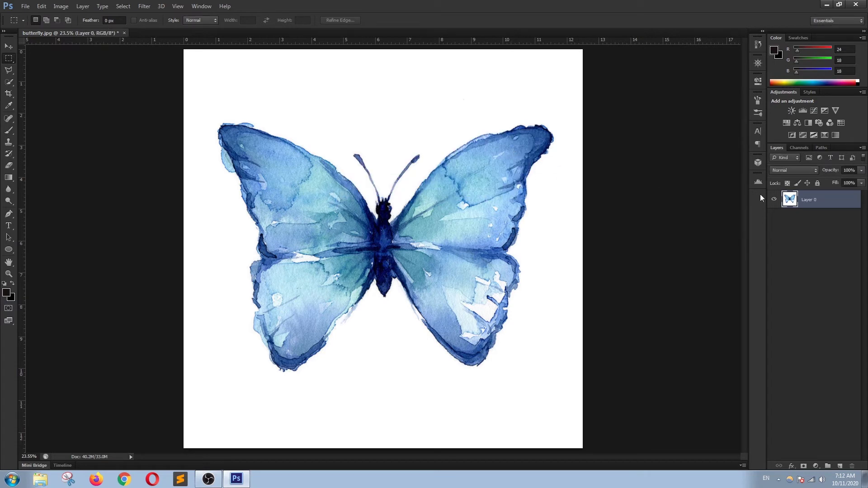
{"action": "right_click", "coordinate": [811, 201]}
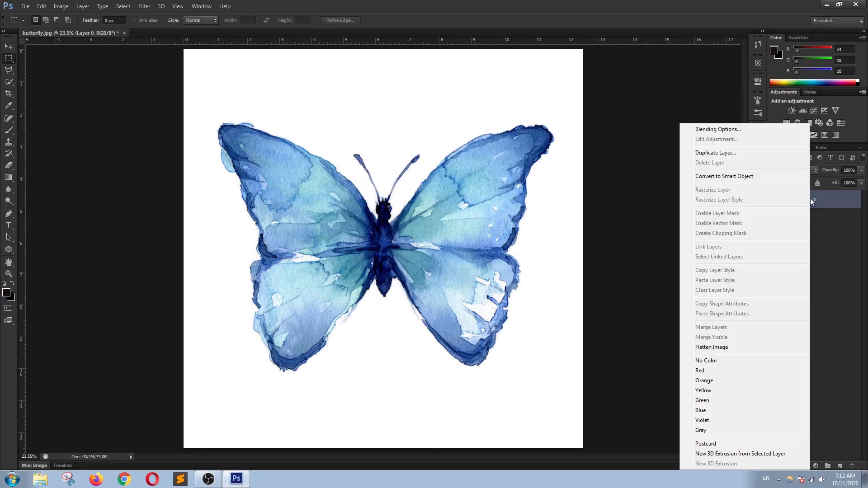
{"action": "left_click", "coordinate": [736, 179]}
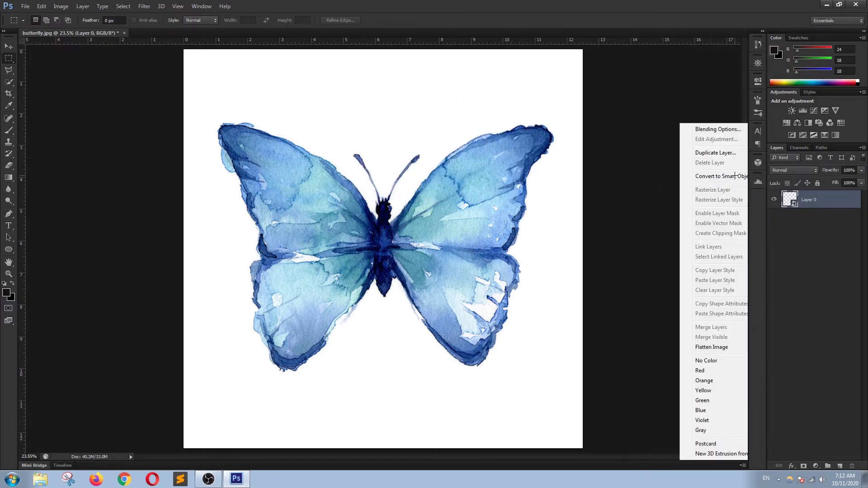
Open Smart Sharpen and pan its preview to the top-left wing edge.
{"action": "left_click", "coordinate": [143, 8]}
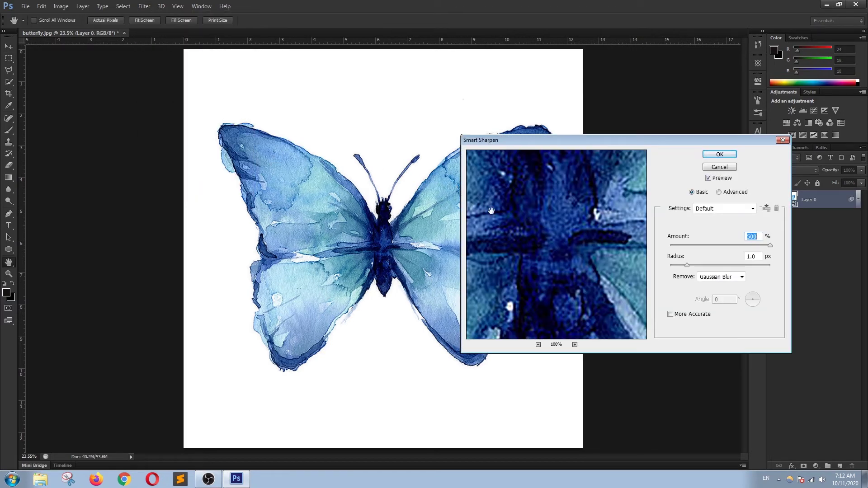
{"action": "left_click", "coordinate": [223, 132]}
{"action": "left_click_drag", "start_coordinate": [603, 267], "coordinate": [560, 232]}
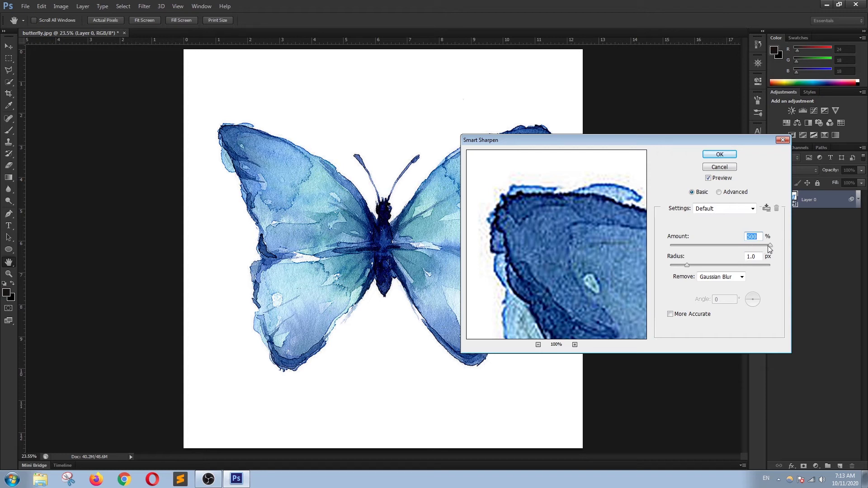
Set Smart Sharpen Amount to 500%, lower the Radius, and apply the filter.
{"action": "left_click_drag", "start_coordinate": [770, 249], "coordinate": [749, 250]}
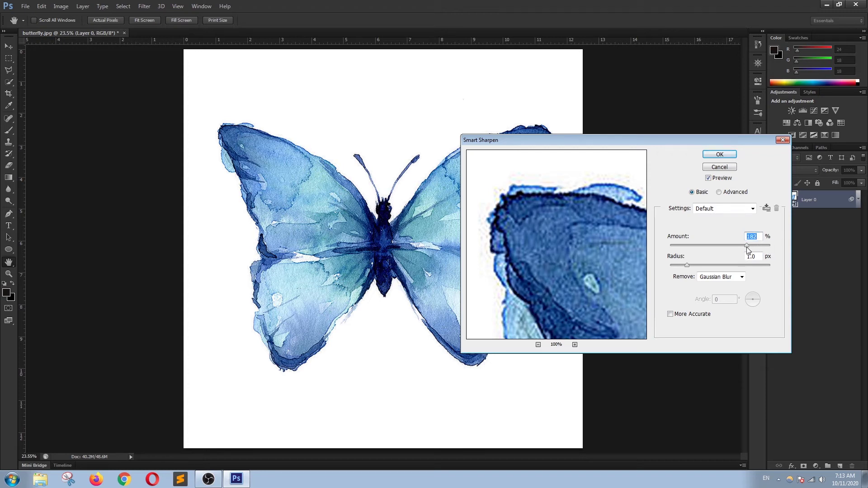
{"action": "left_click_drag", "start_coordinate": [749, 252], "coordinate": [740, 251]}
{"action": "left_click_drag", "start_coordinate": [731, 245], "coordinate": [773, 252]}
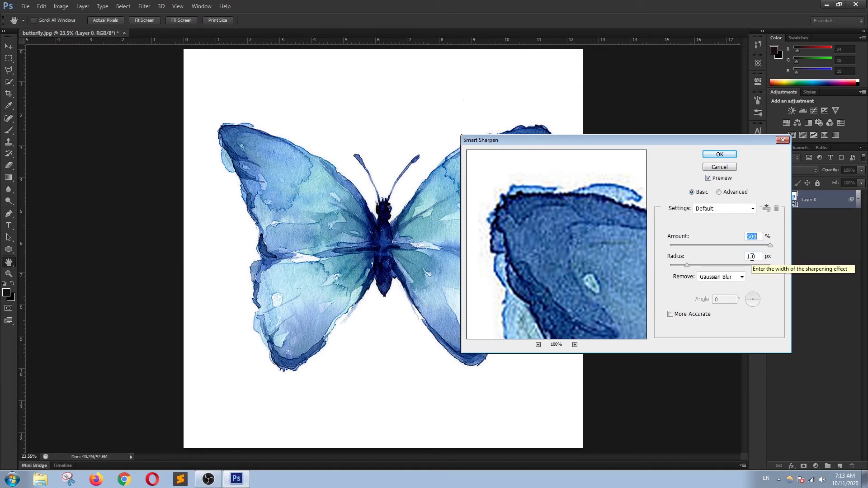
{"action": "left_click", "coordinate": [751, 256]}
{"action": "key", "text": "Down"}
{"action": "key", "text": "Down"}
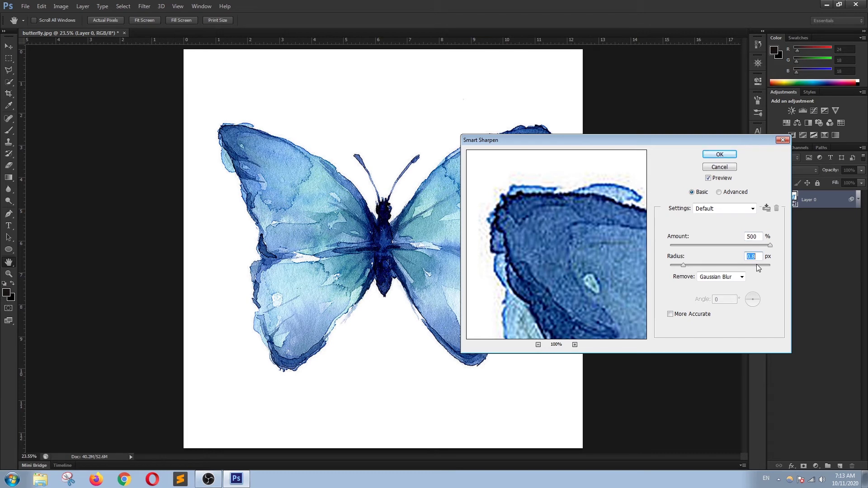
{"action": "key", "text": "Down"}
{"action": "key", "text": "Down"}
{"action": "key", "text": "Down"}
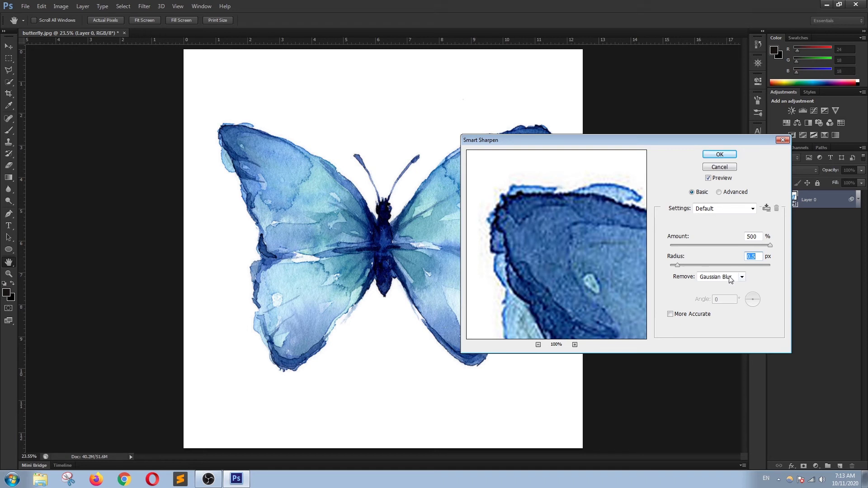
{"action": "left_click", "coordinate": [721, 155]}
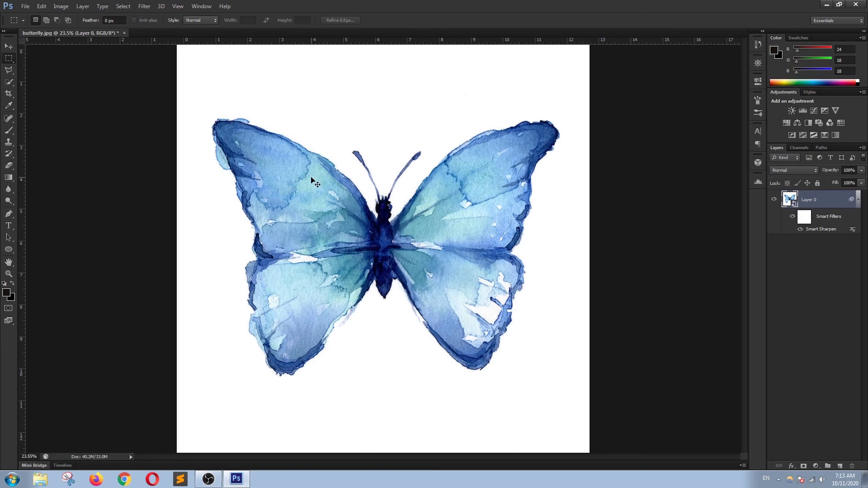
{"action": "scroll", "coordinate": [312, 179], "scroll_direction": "up", "scroll_amount": 5}
Pan across the sharpened upper-left wing tip, then fit the whole butterfly on screen.
{"action": "left_click_drag", "start_coordinate": [183, 171], "coordinate": [240, 267]}
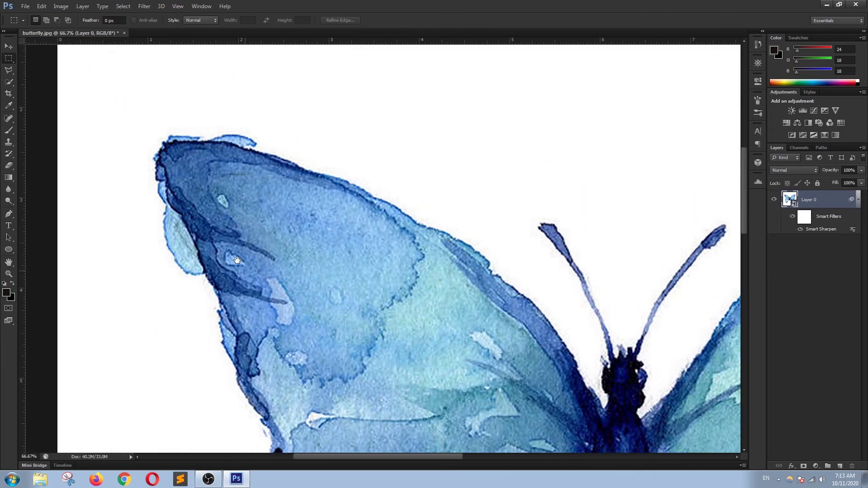
{"action": "scroll", "coordinate": [239, 266], "scroll_direction": "up", "scroll_amount": 5}
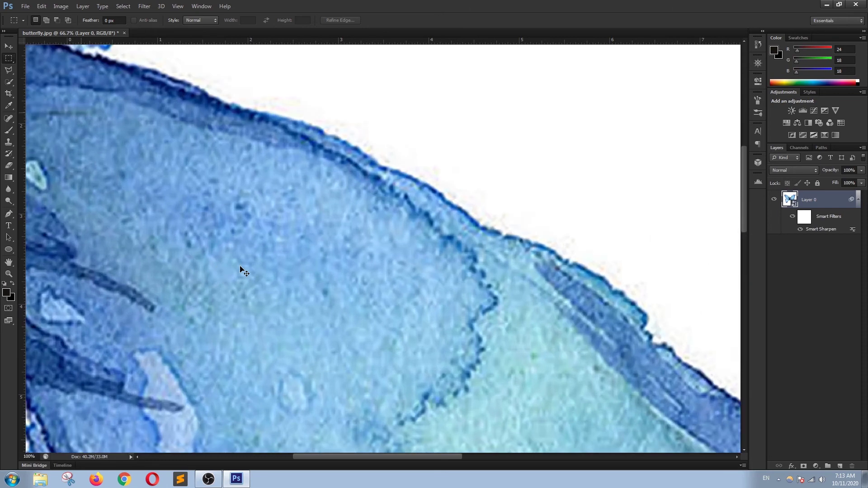
{"action": "mouse_move", "coordinate": [239, 267]}
{"action": "left_mouse_down"}
{"action": "mouse_move", "coordinate": [316, 300]}
{"action": "mouse_move", "coordinate": [345, 282]}
{"action": "left_mouse_up"}
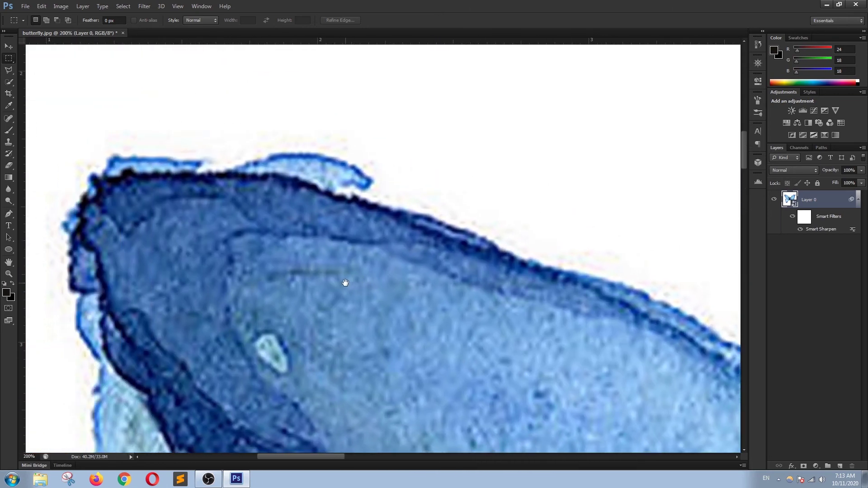
{"action": "scroll", "coordinate": [346, 288], "scroll_direction": "down", "scroll_amount": 2}
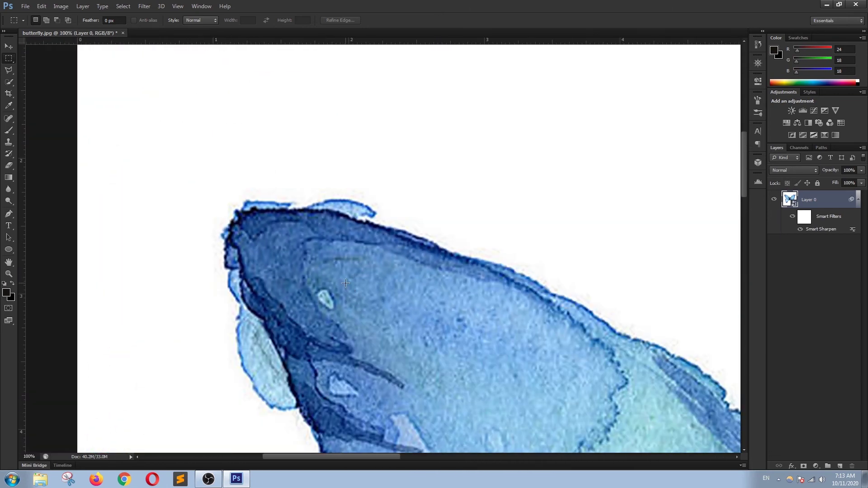
{"action": "left_click_drag", "start_coordinate": [344, 283], "coordinate": [285, 230]}
{"action": "key", "text": "ctrl+0"}
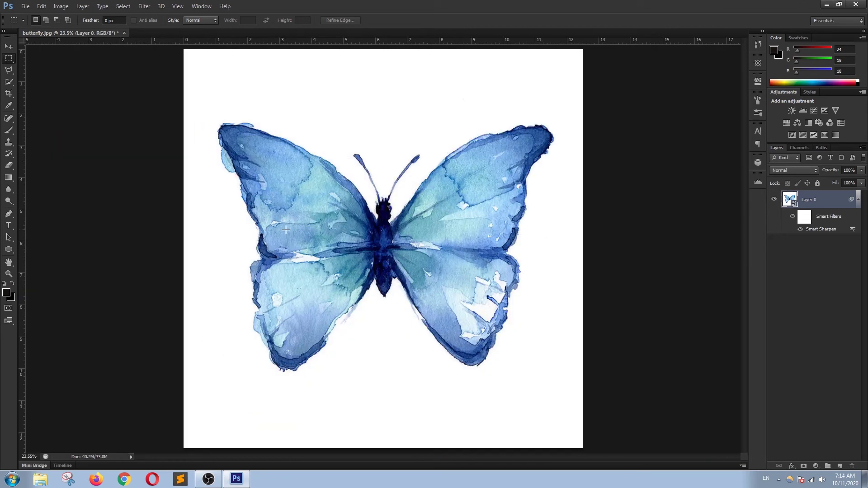